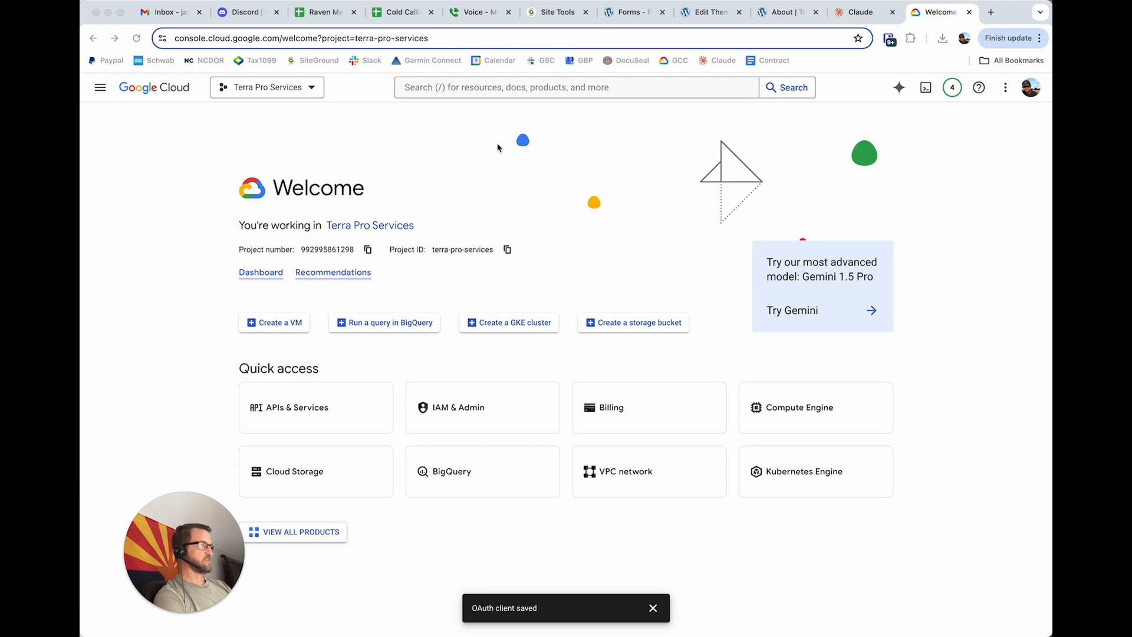
Search the Terra Pro Services project for recaptcha, open reCAPTCHA Enterprise and enable its API.
left_click(294, 124)
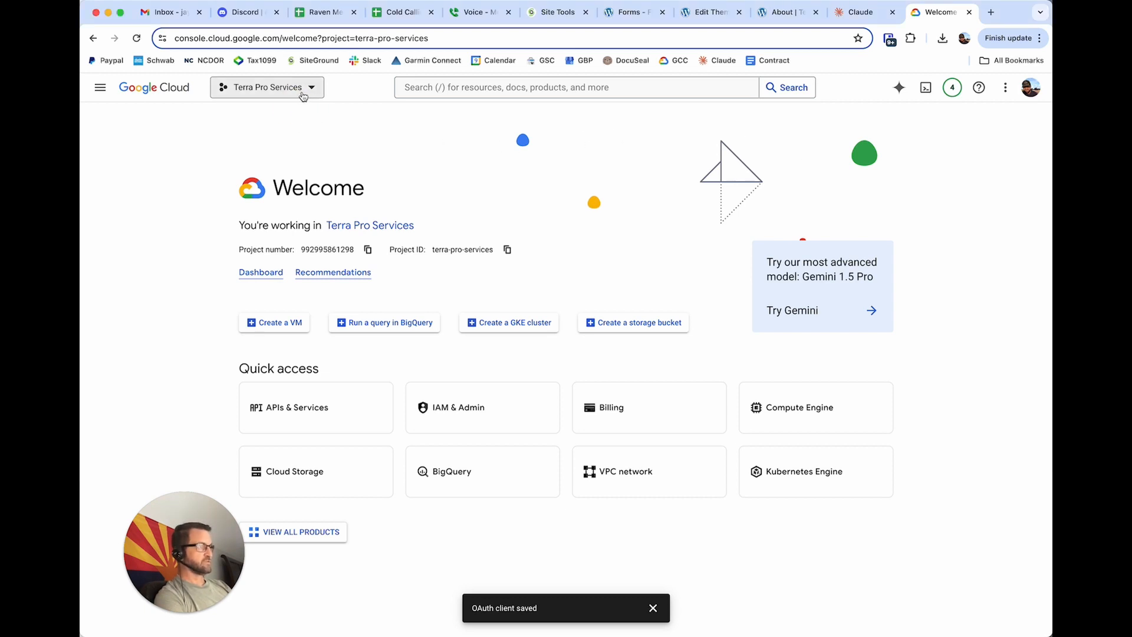
left_click(444, 87)
type("re")
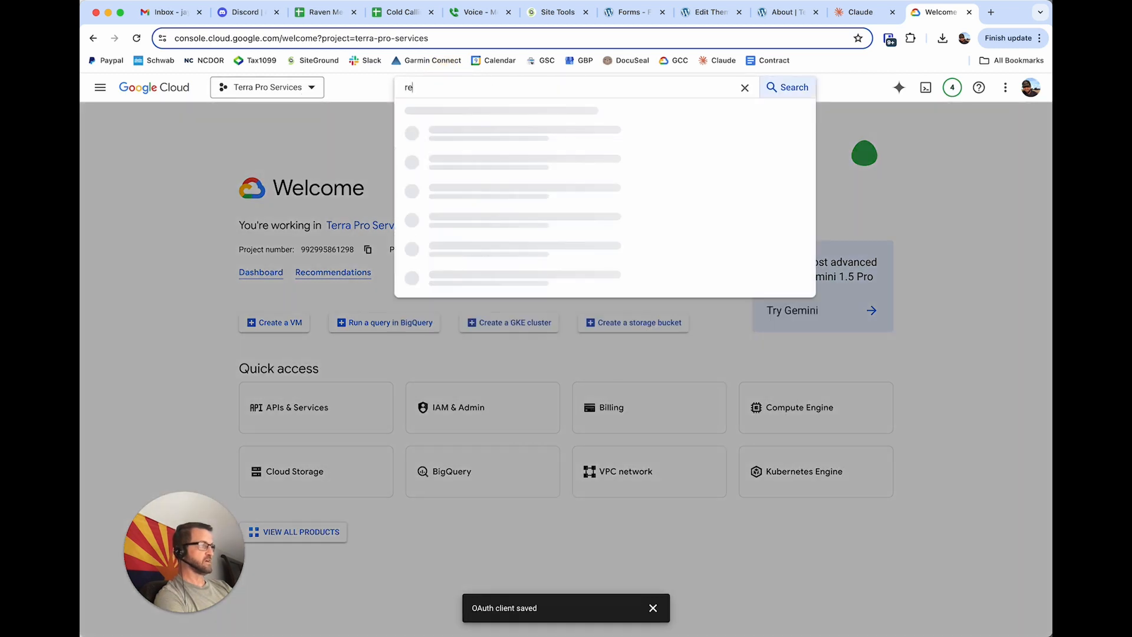
type("captcha")
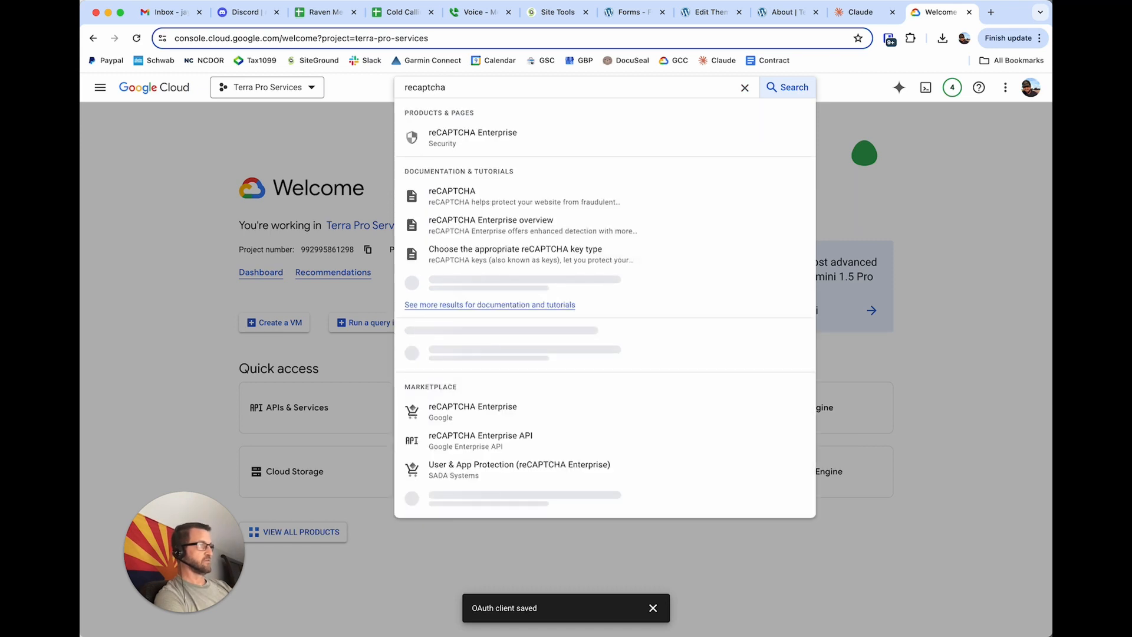
left_click(511, 135)
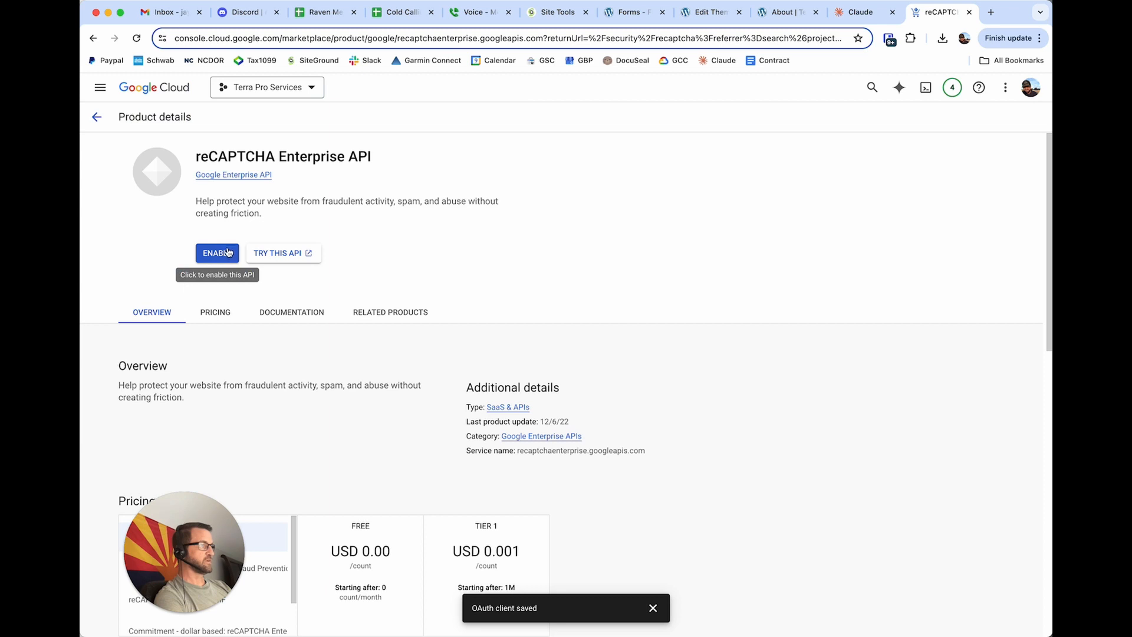
left_click(229, 249)
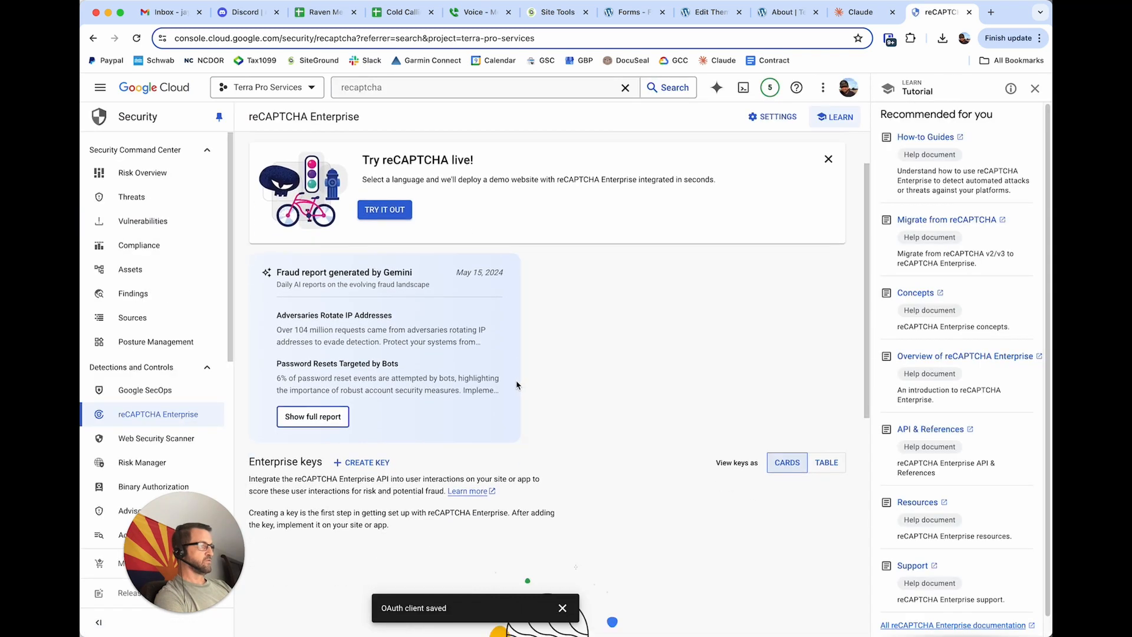
Start a new reCAPTCHA Enterprise key with the display name "Terra Pro Services" and the Website platform type.
left_click(386, 463)
left_click(356, 228)
type("Terra Pro Services")
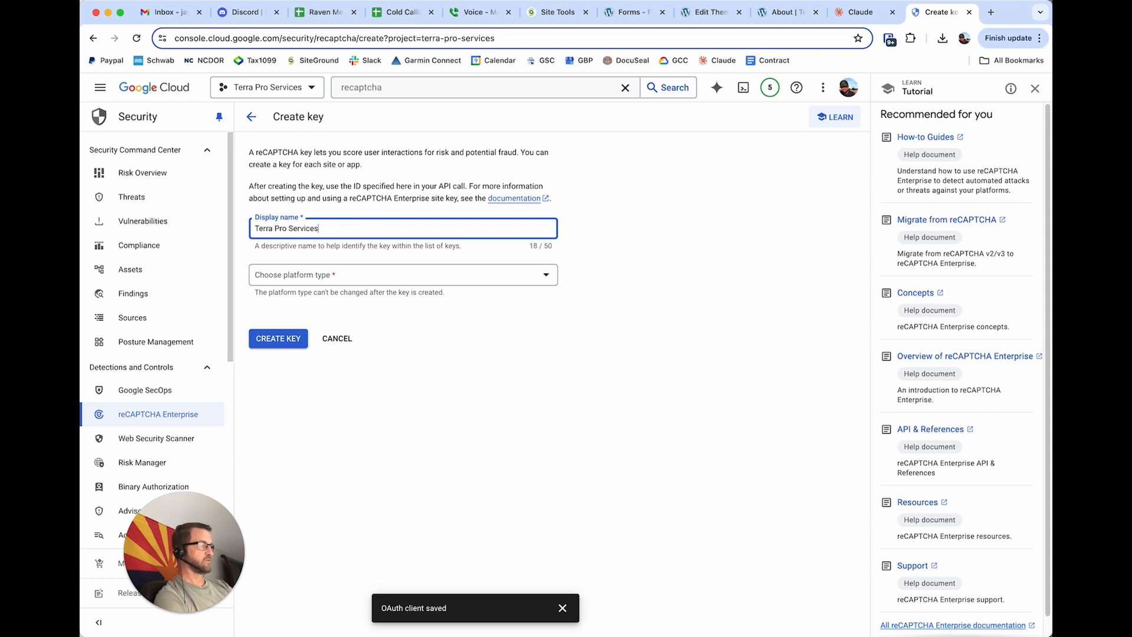
left_click(364, 284)
left_click(361, 284)
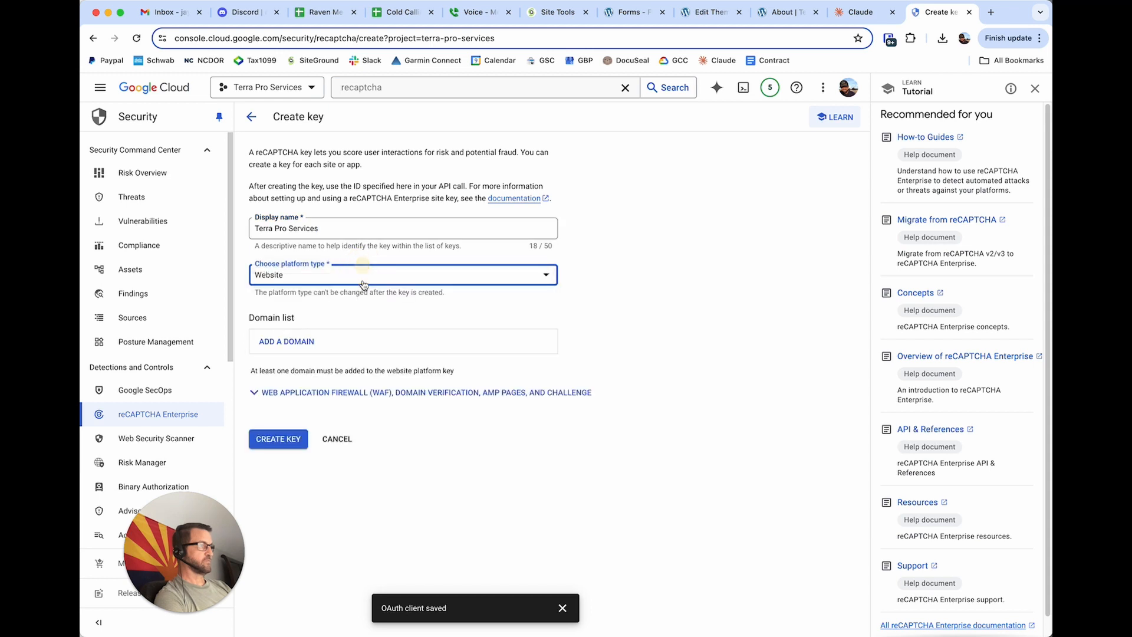
Add the domain terraproservicesllc.com to the key's domain list and create the key.
left_click(344, 343)
left_click(336, 388)
type("teraaproservicesllc.com")
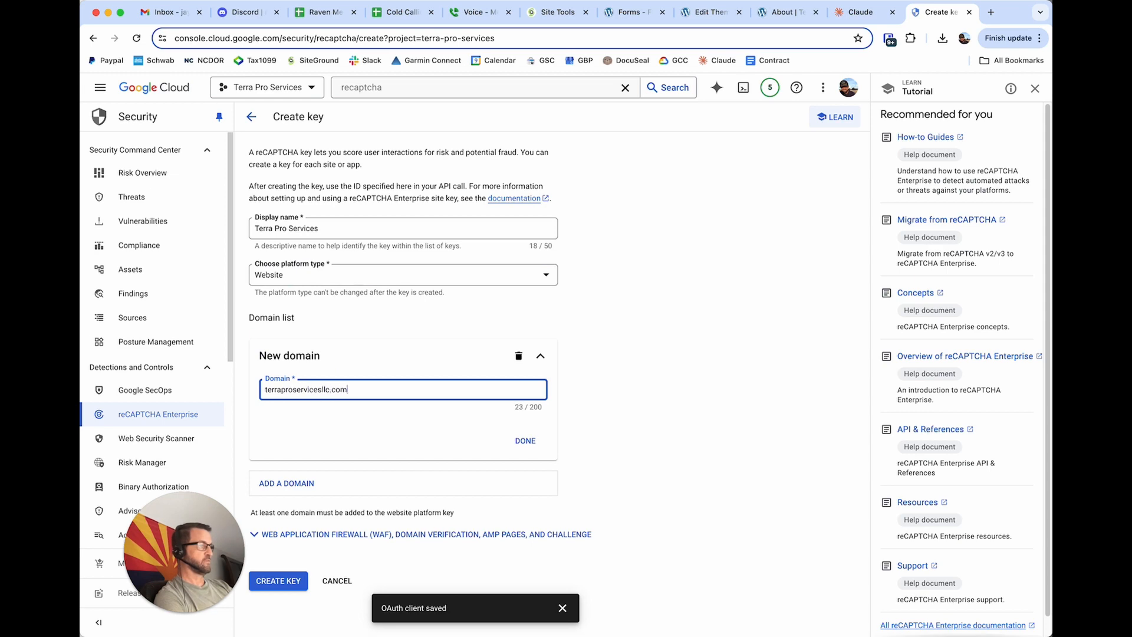
key("super+Tab")
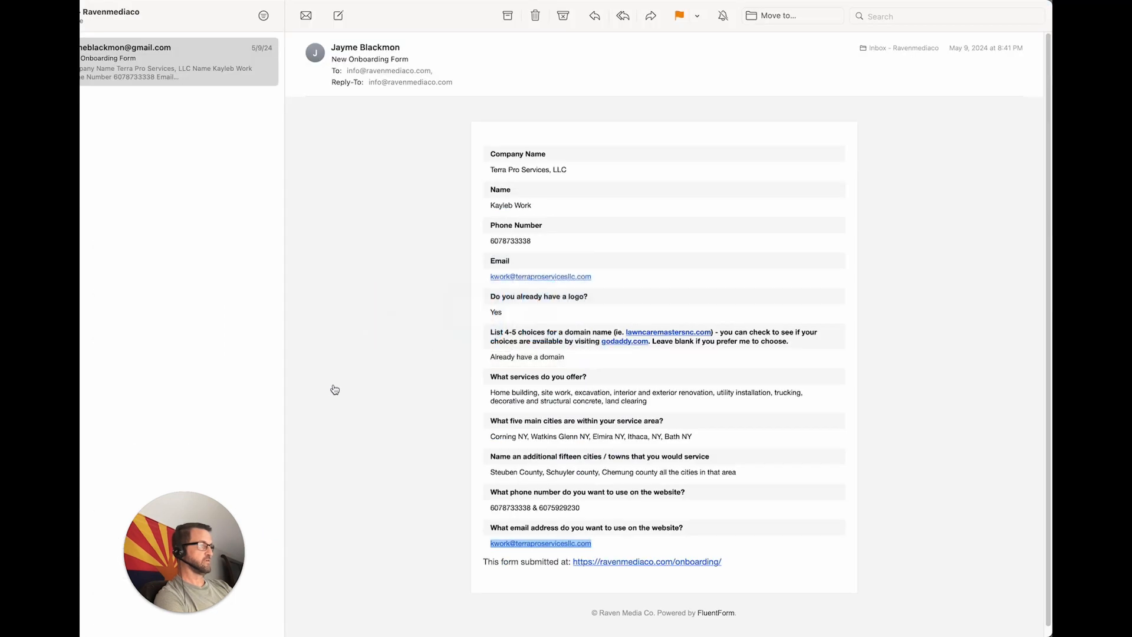
key("super+Tab")
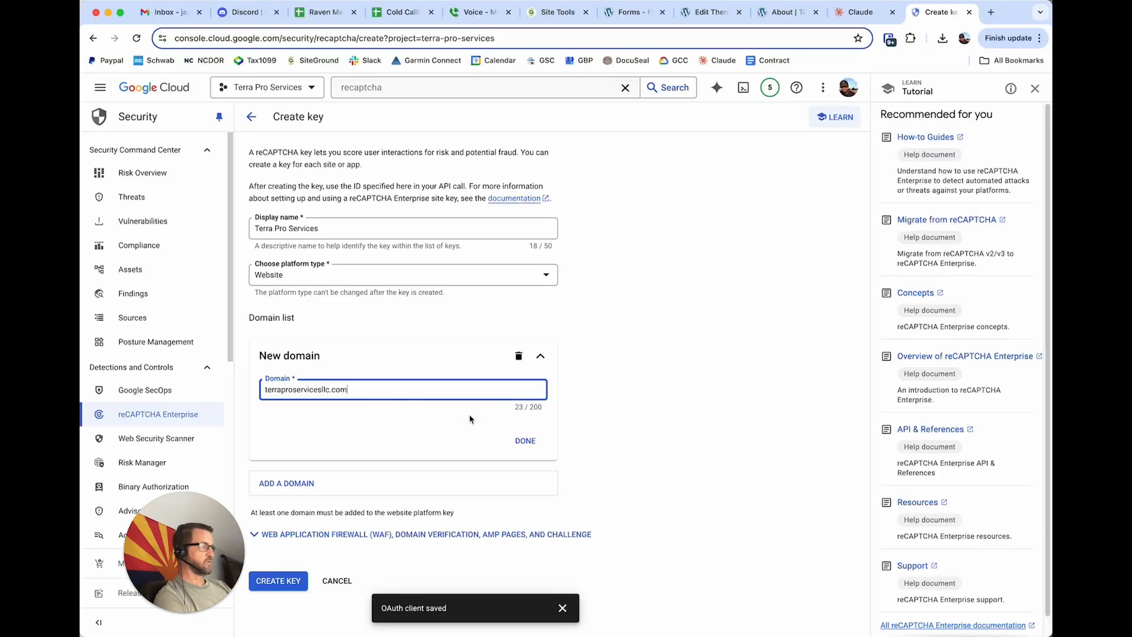
left_click(524, 440)
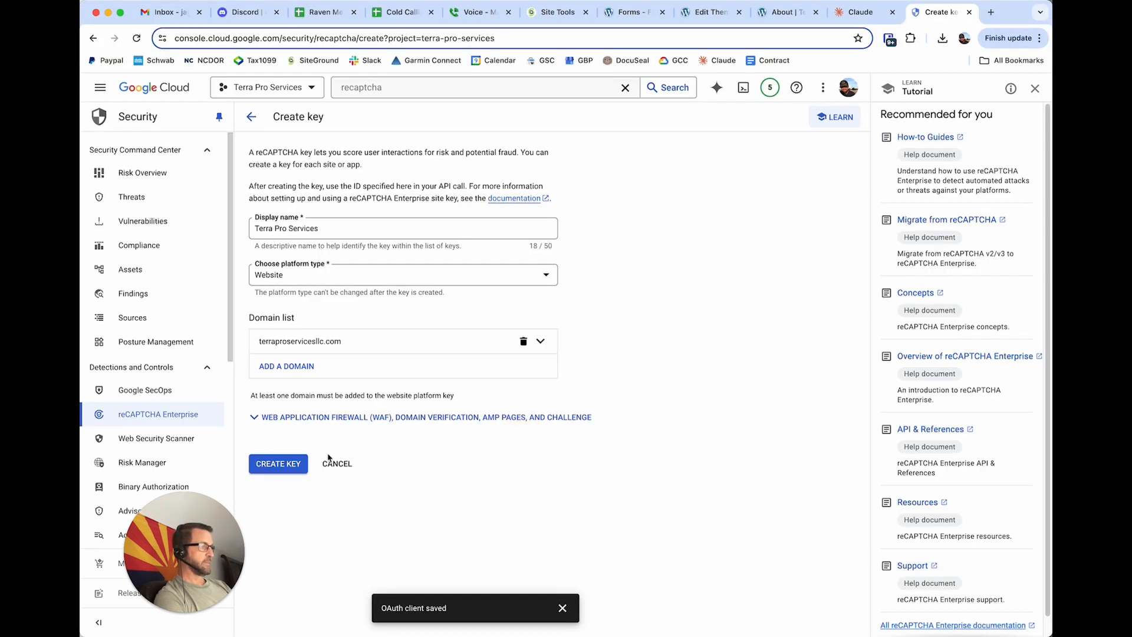
left_click(296, 464)
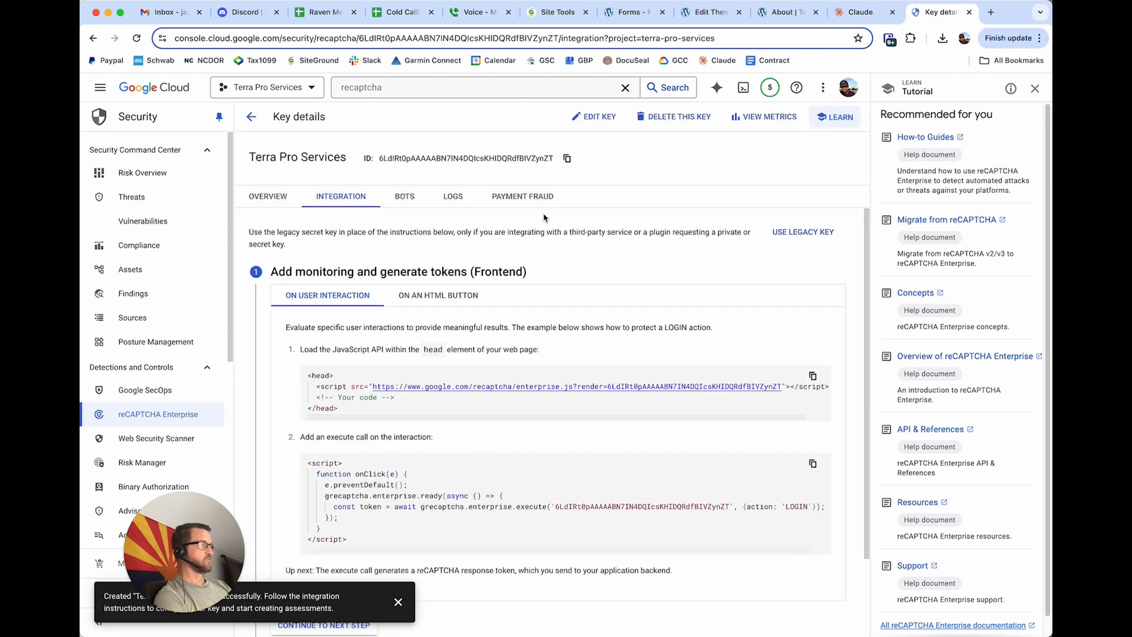
Copy the new key's ID and open the reCAPTCHA security settings within the Fluent Forms global settings in WordPress.
left_click(566, 158)
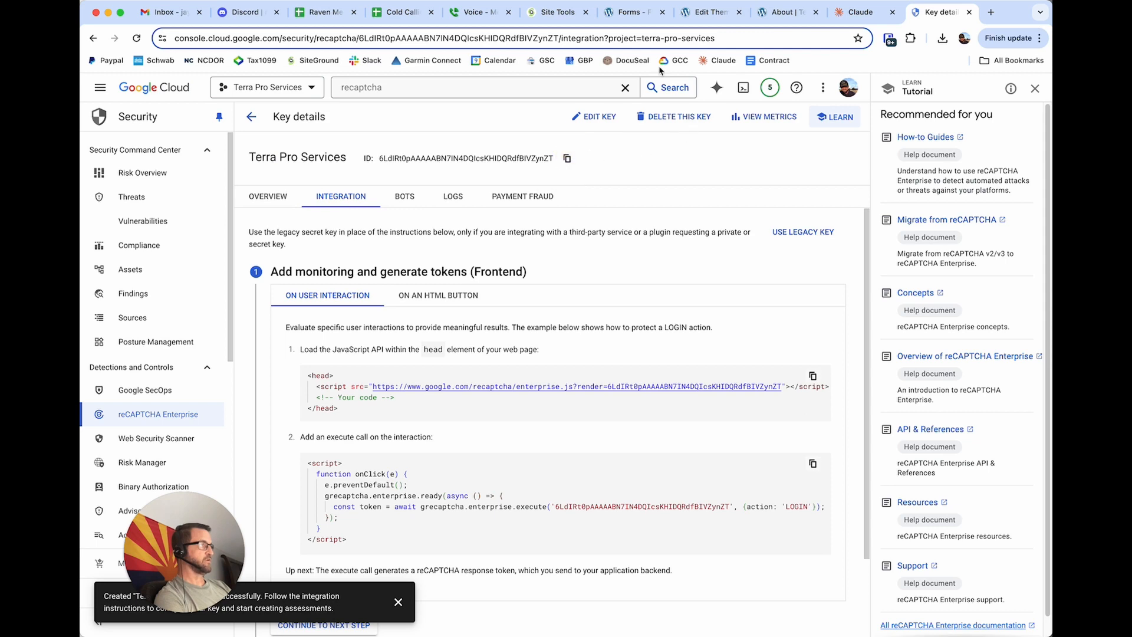
left_click(629, 12)
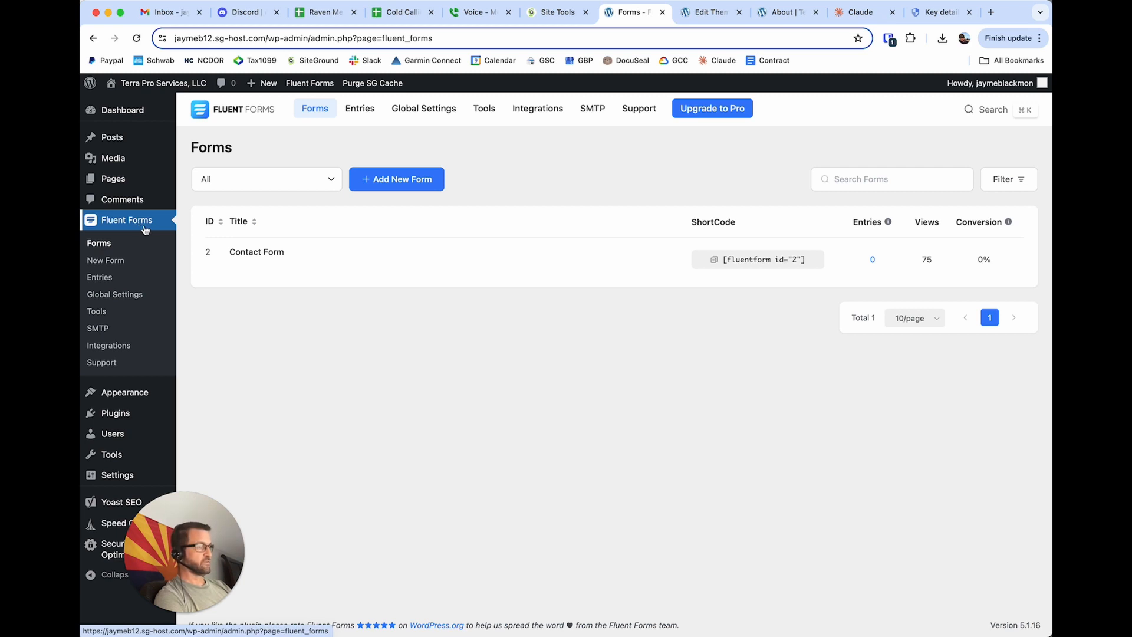
left_click(136, 298)
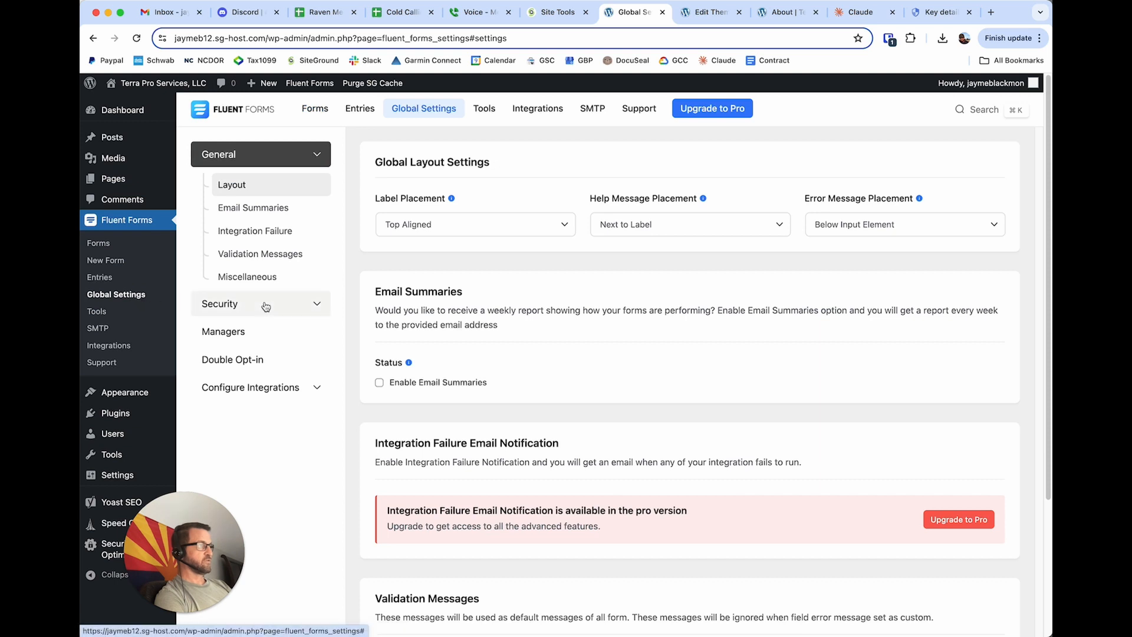
left_click(318, 303)
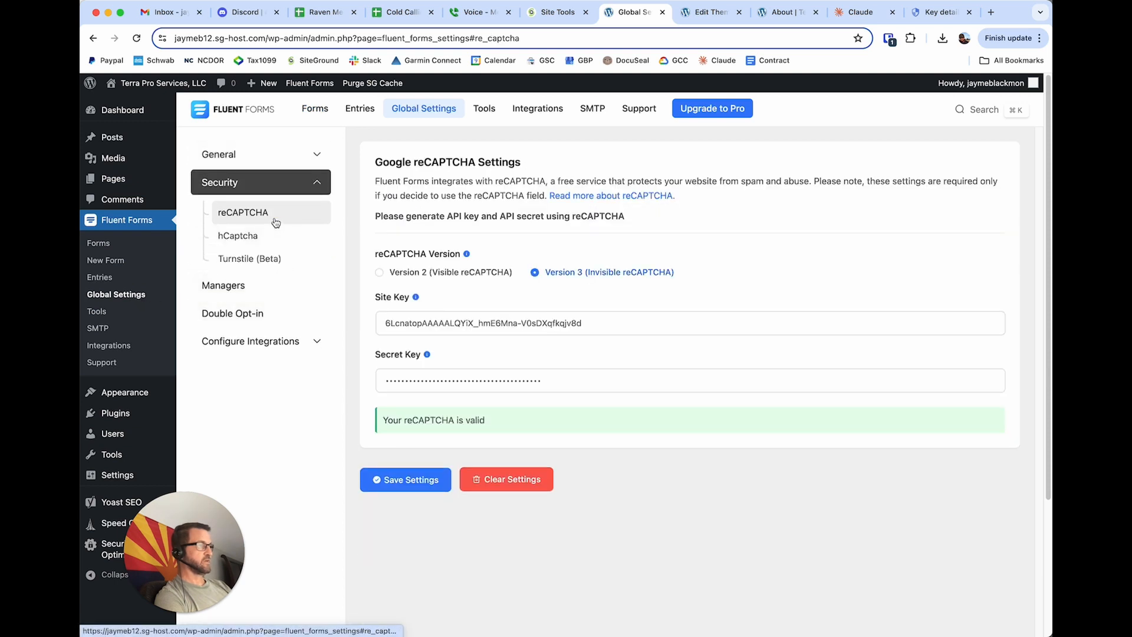
Replace the site key in the Fluent Forms reCAPTCHA settings with the key ID copied from Google Cloud.
triple_click(432, 323)
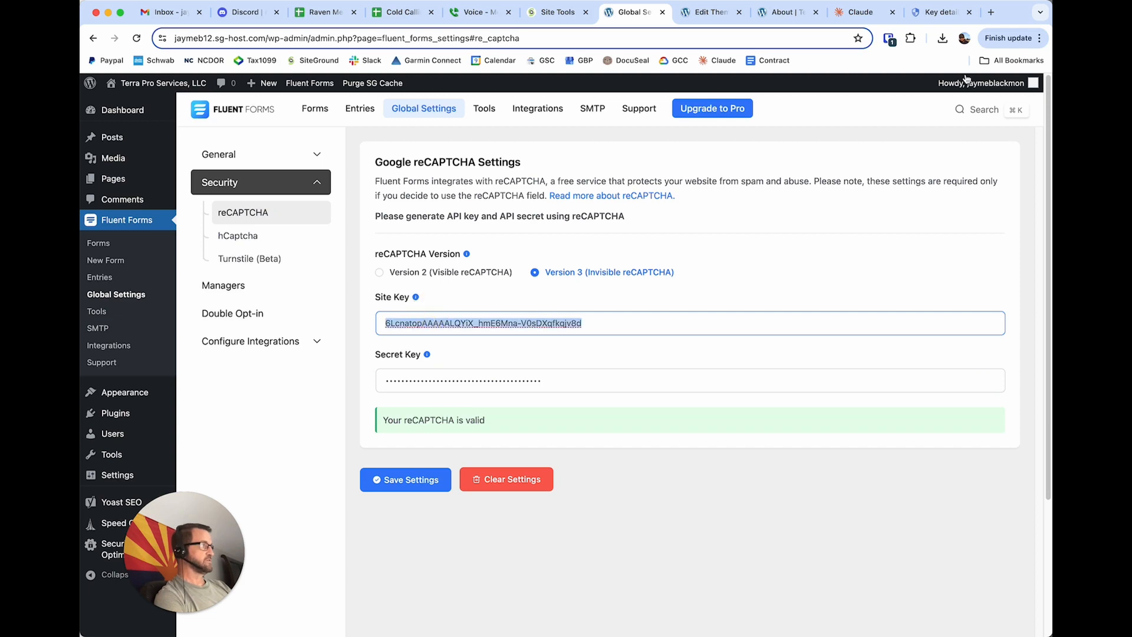
left_click(938, 12)
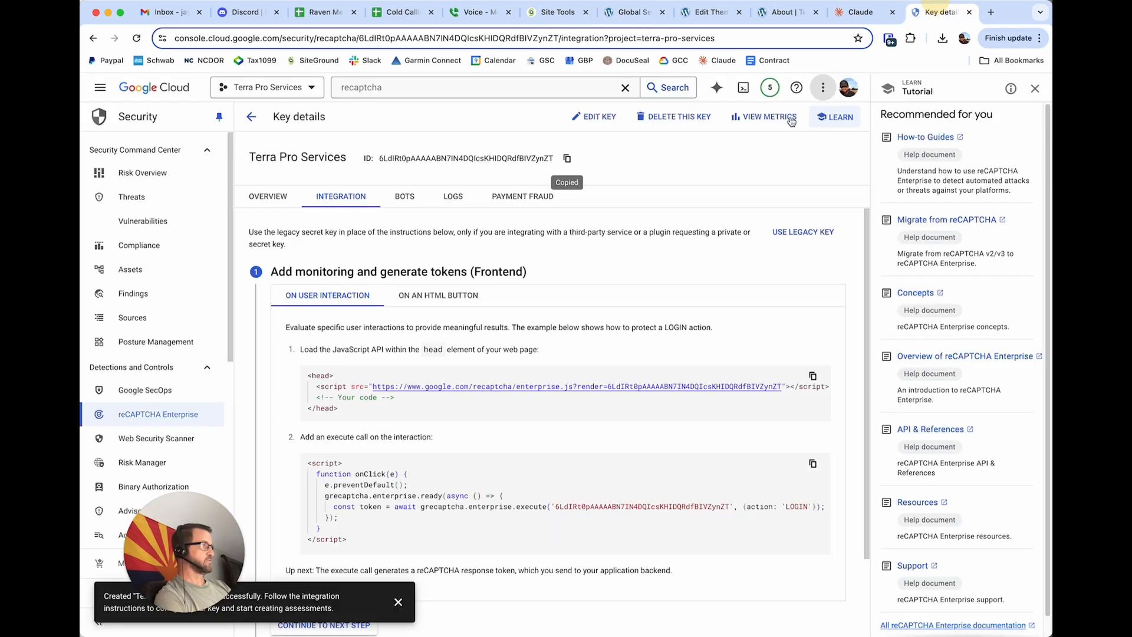
left_click(567, 159)
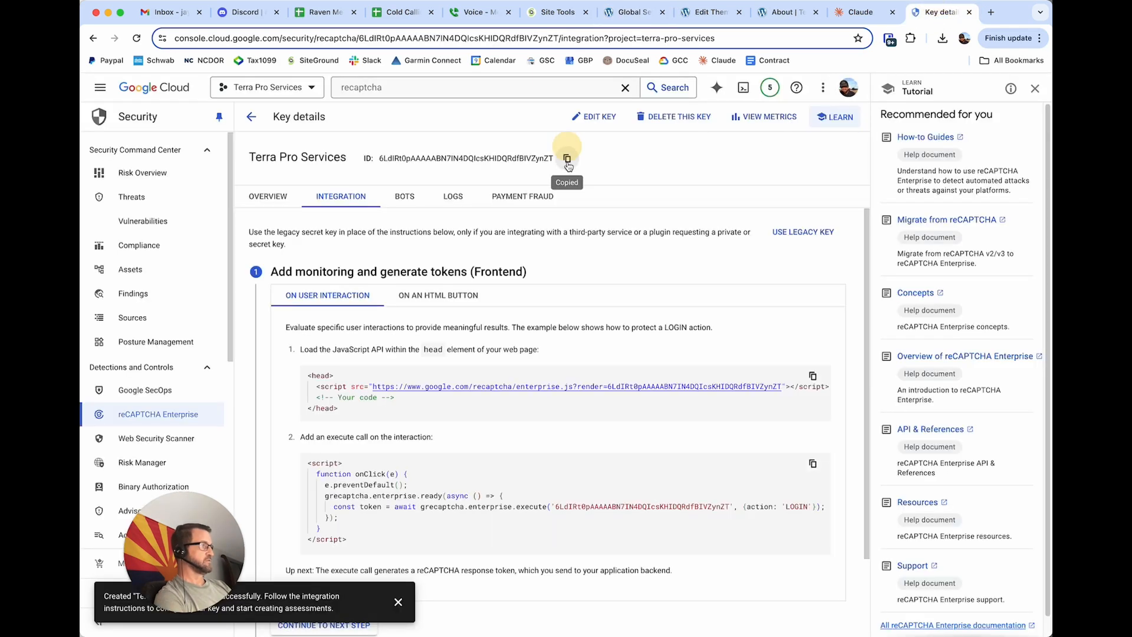
left_click(634, 12)
key("super+v")
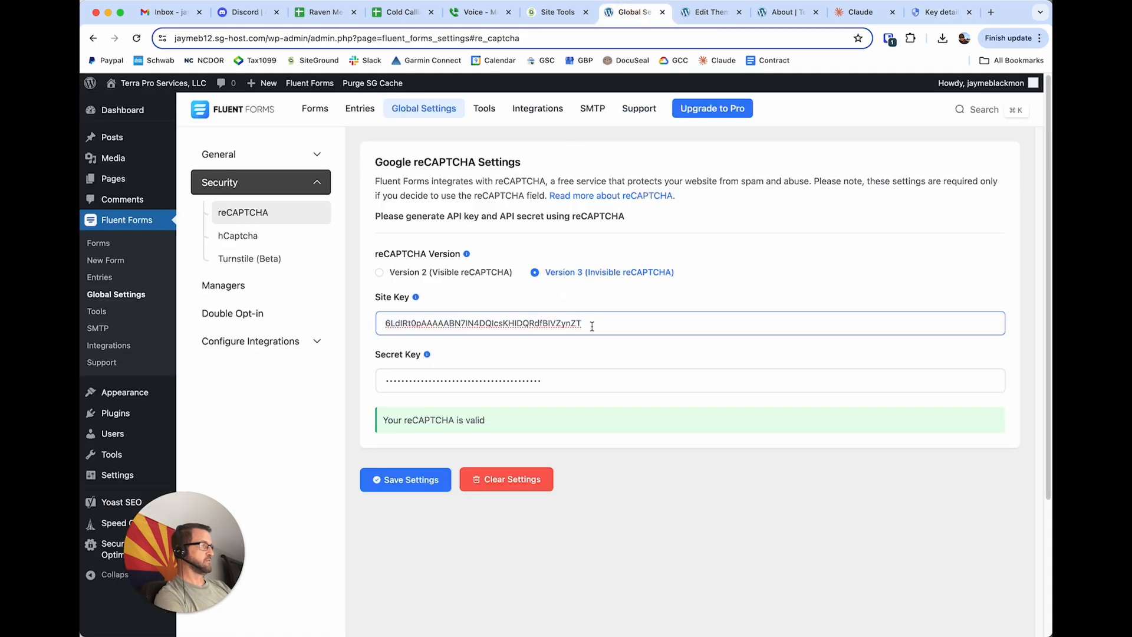
Copy the legacy secret key from the Google Cloud key details and paste it over the secret key in Fluent Forms.
left_click(917, 16)
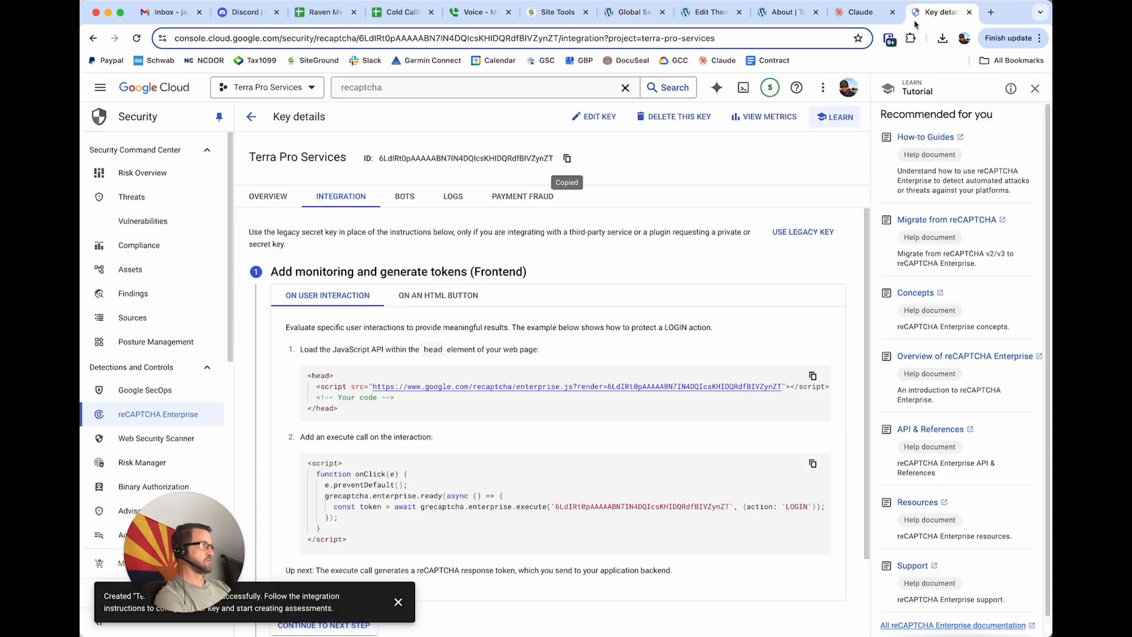
left_click(796, 241)
left_click(582, 386)
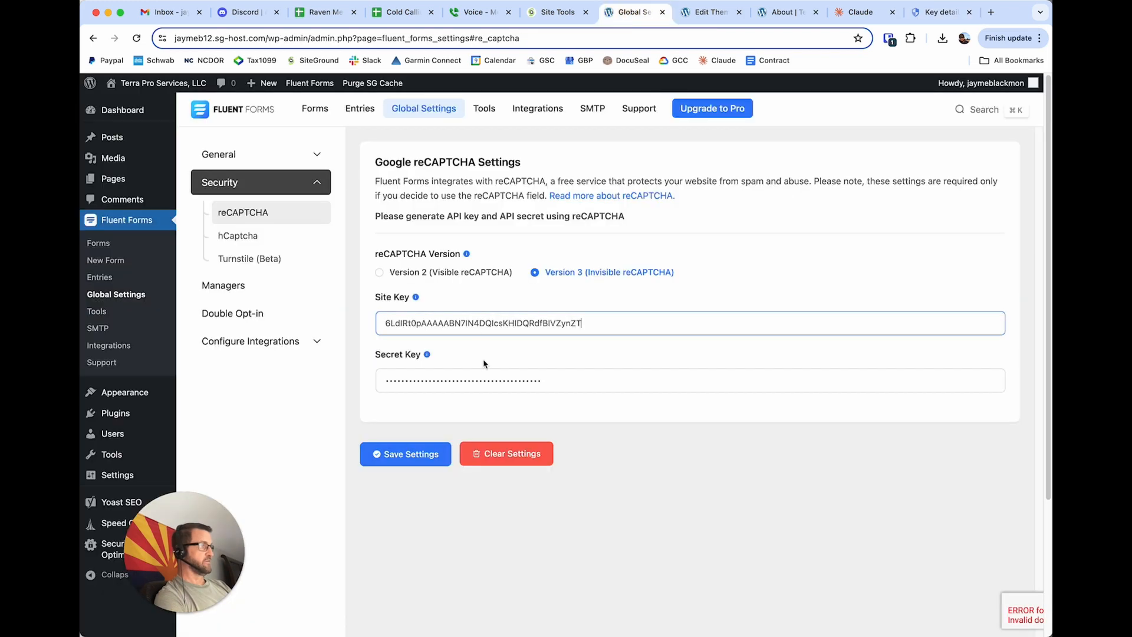
left_click(631, 12)
left_click(490, 377)
key("super+a")
key("super+v")
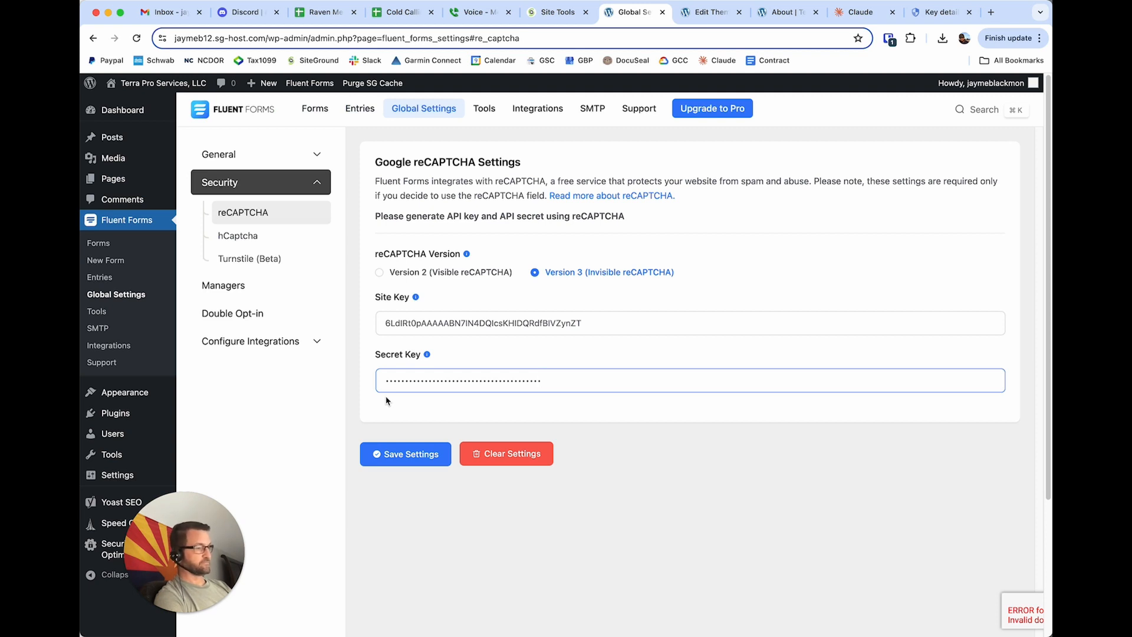
Save the Fluent Forms reCAPTCHA settings, read the save notification, and try saving them once more.
left_click(416, 454)
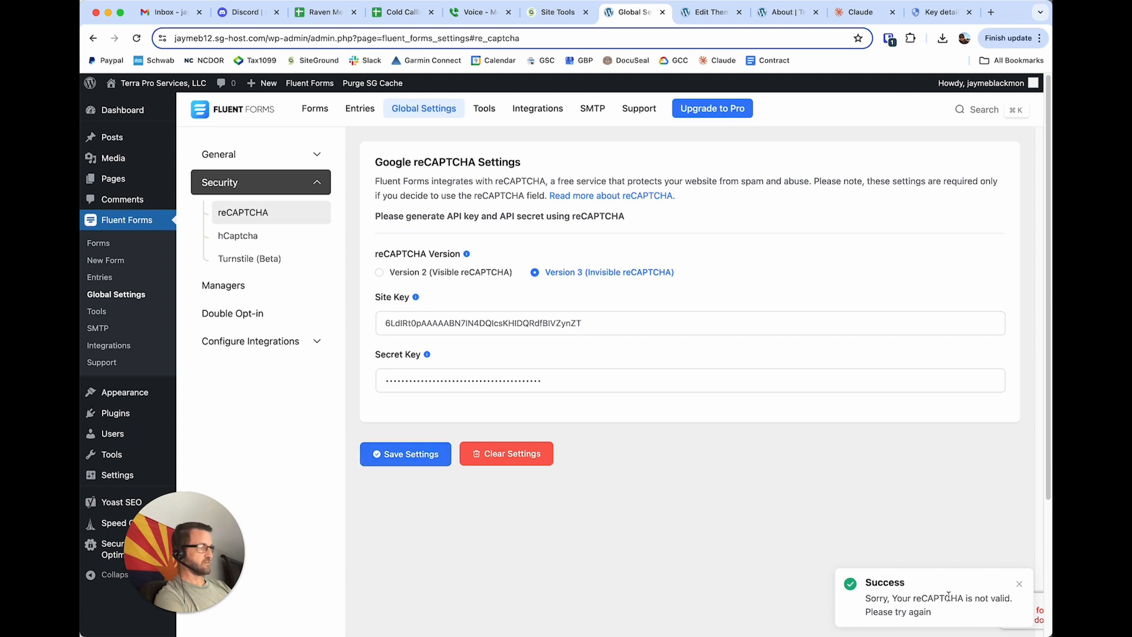
left_click_drag(941, 613, 869, 598)
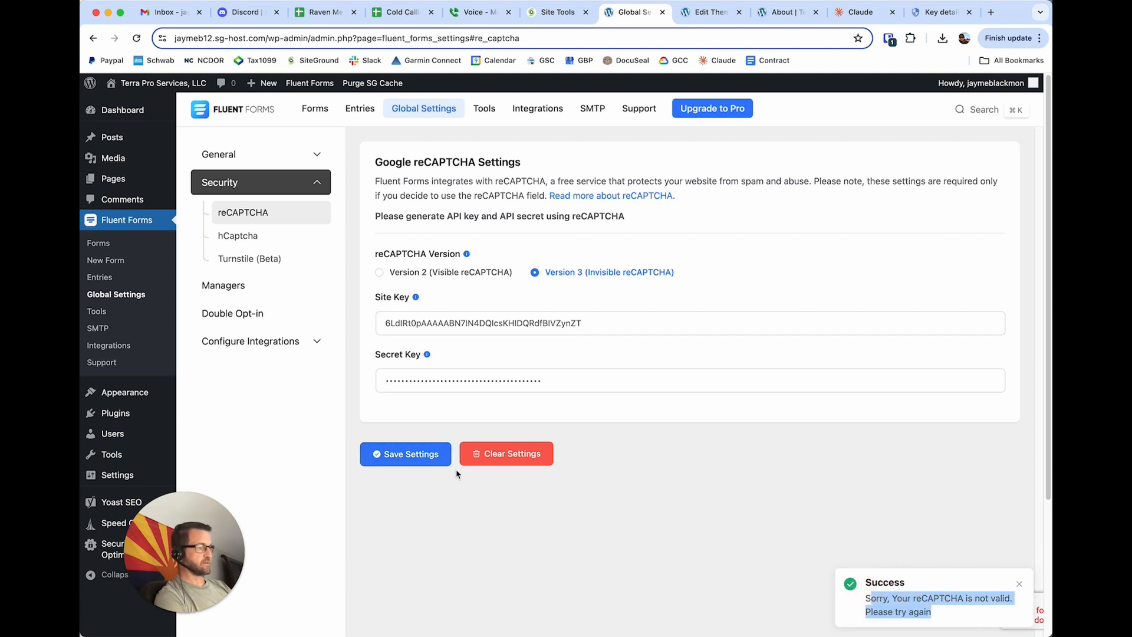
left_click(433, 461)
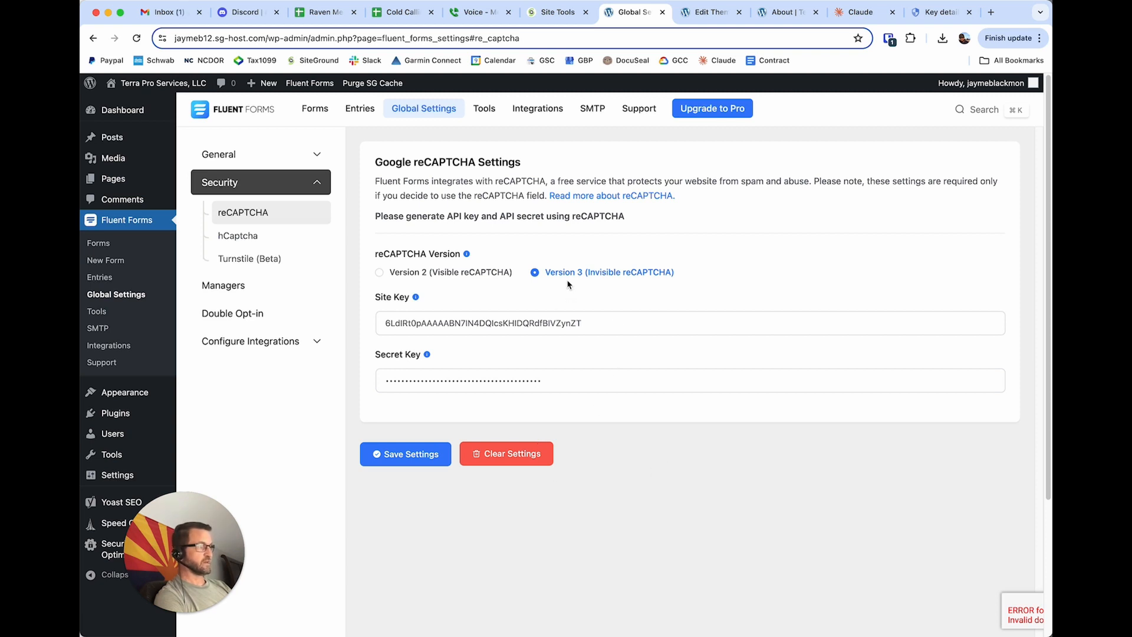
left_click(607, 375)
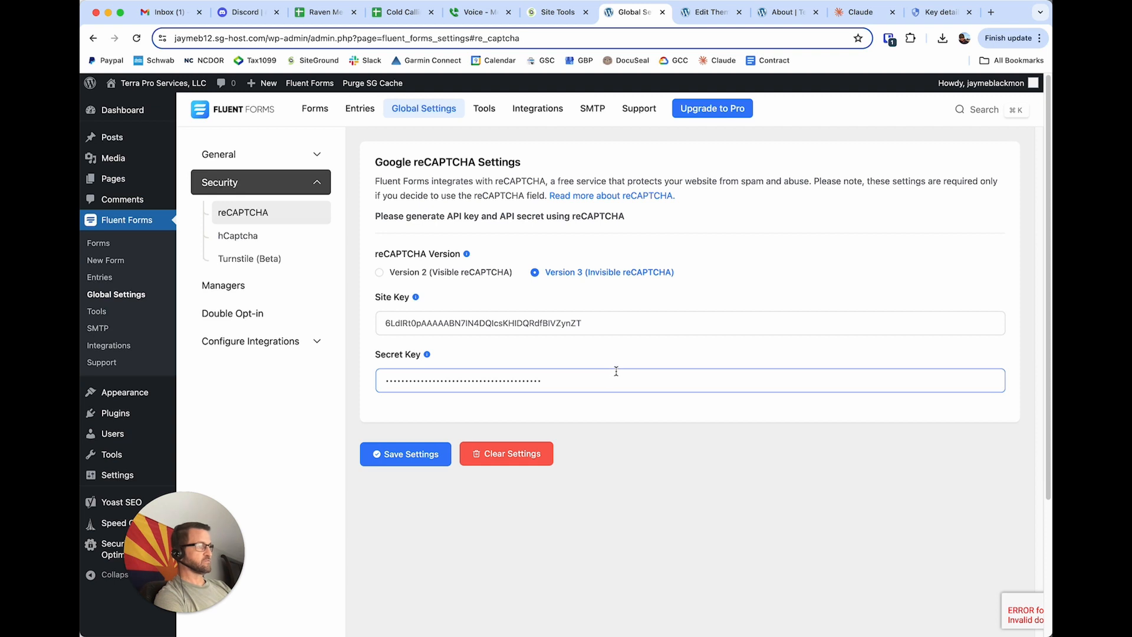
left_click(611, 423)
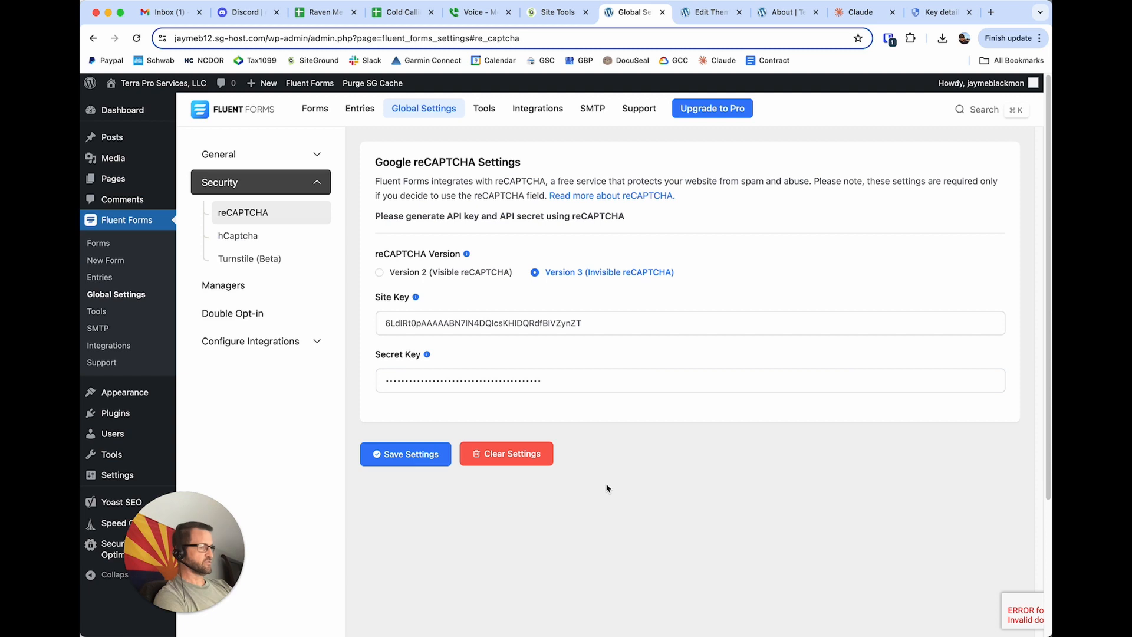
Open the digdumpdemo.com contact page in a new tab and examine the reCAPTCHA badge on its form page.
key("super+t")
type("dig")
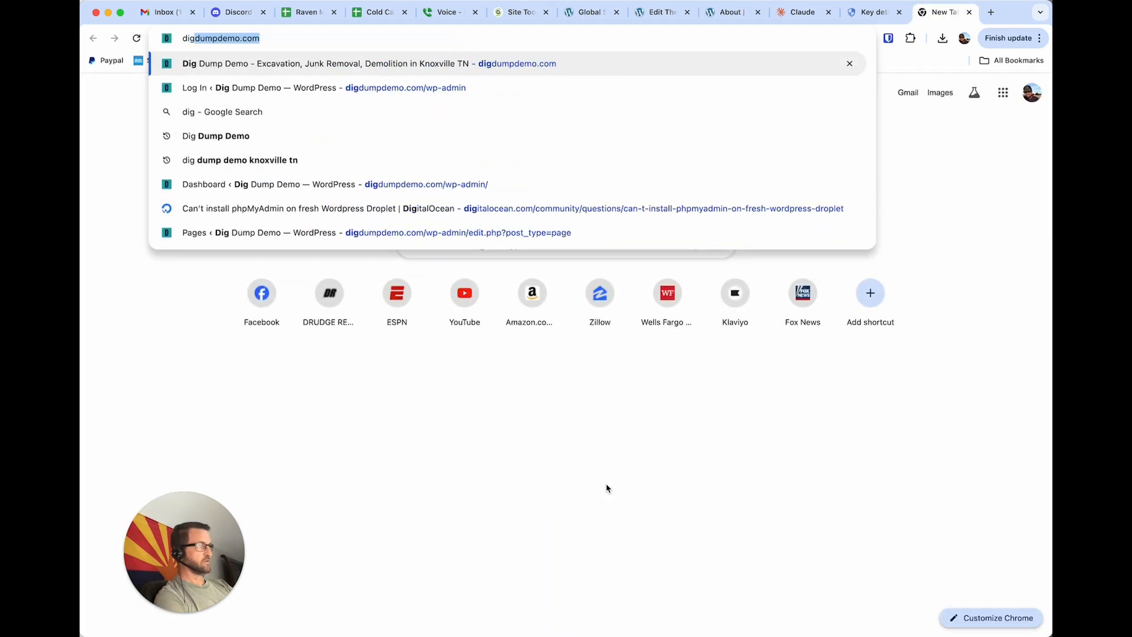
key("Down")
key("Up")
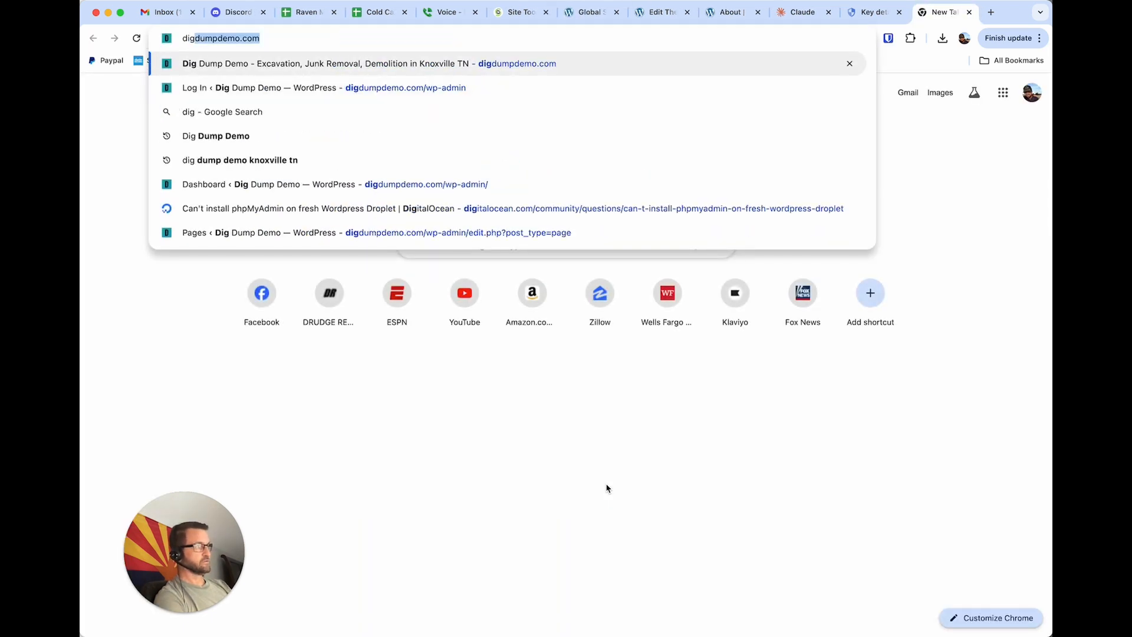
key("Return")
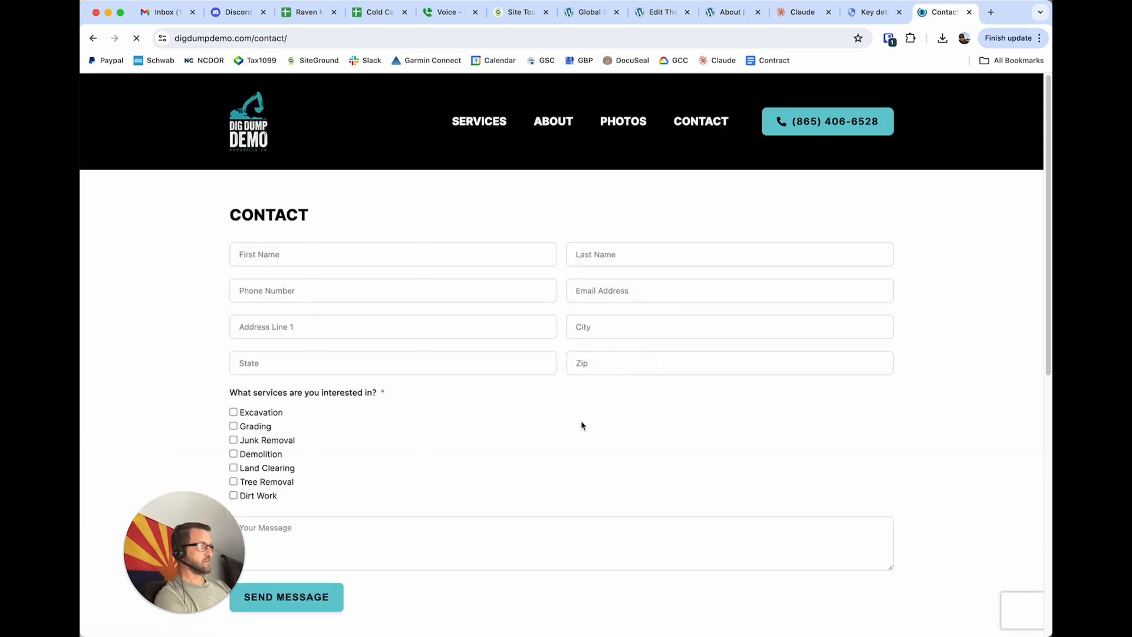
scroll(581, 425, "down", 3)
scroll(582, 425, "down", 1)
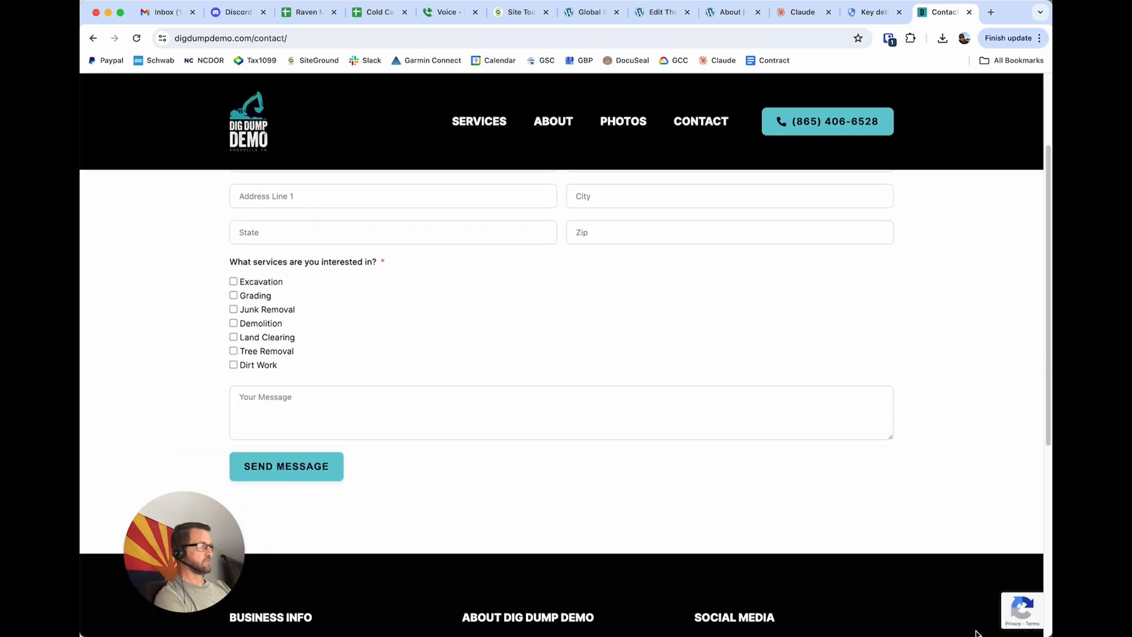
mouse_move(1017, 613)
scroll(543, 480, "up", 3)
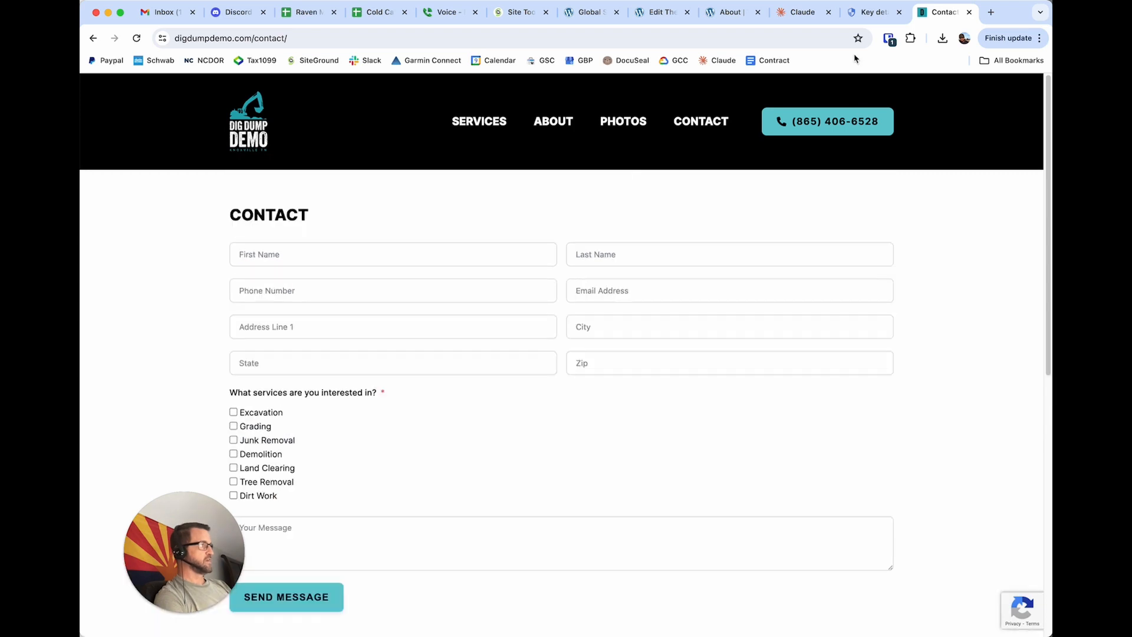
Return to the Terra Pro Services key details in Google Cloud and close the legacy secret key dialog.
left_click(864, 18)
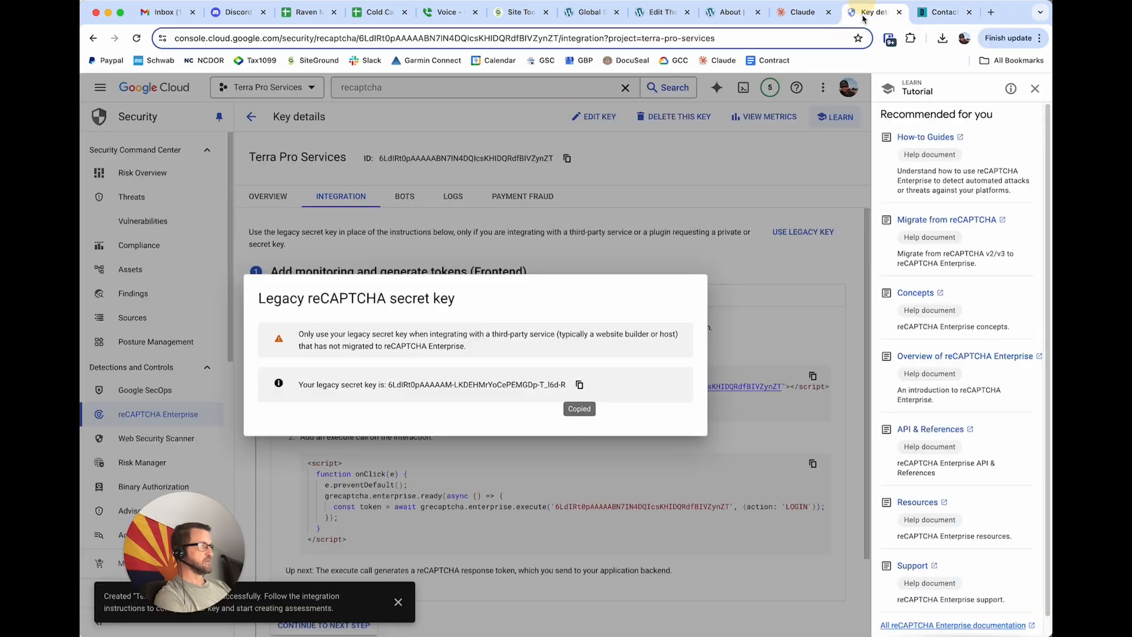
left_click(517, 167)
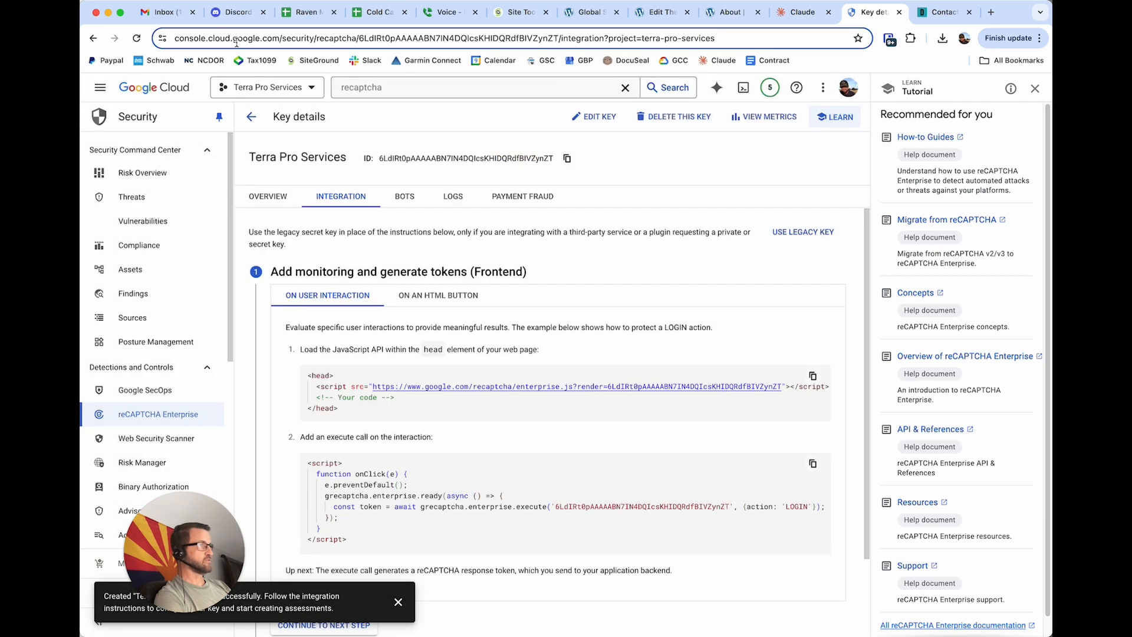